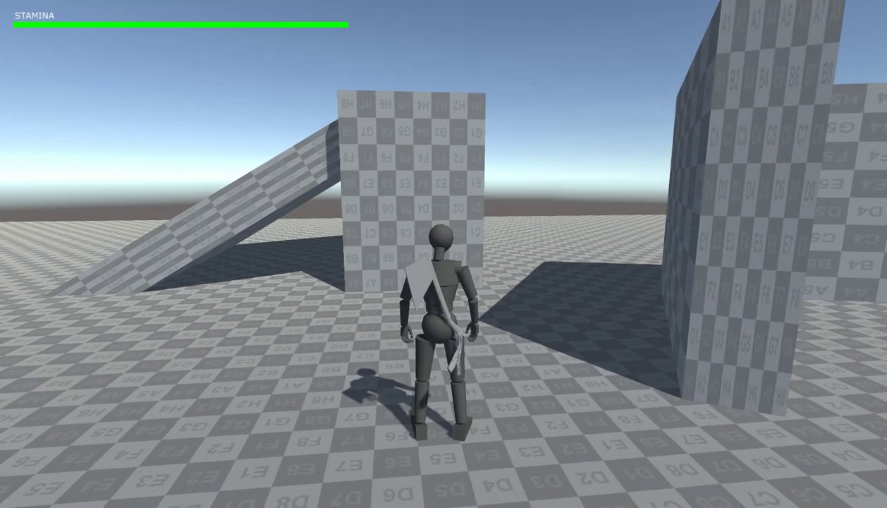
# Walk then run the sword-carrying character forward between the two tall checkered walls.
pyautogui.press('w')
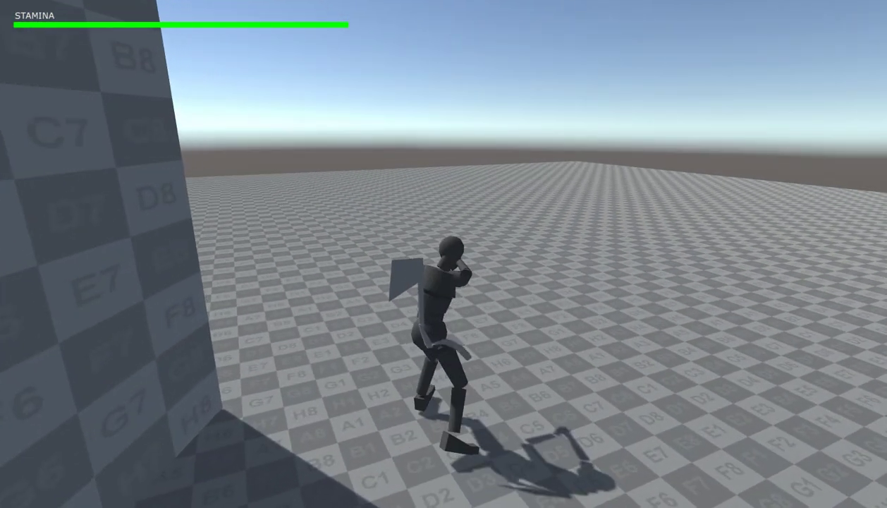
# Walk the character forward past the wall's end onto the open checkered floor.
pyautogui.press('w')
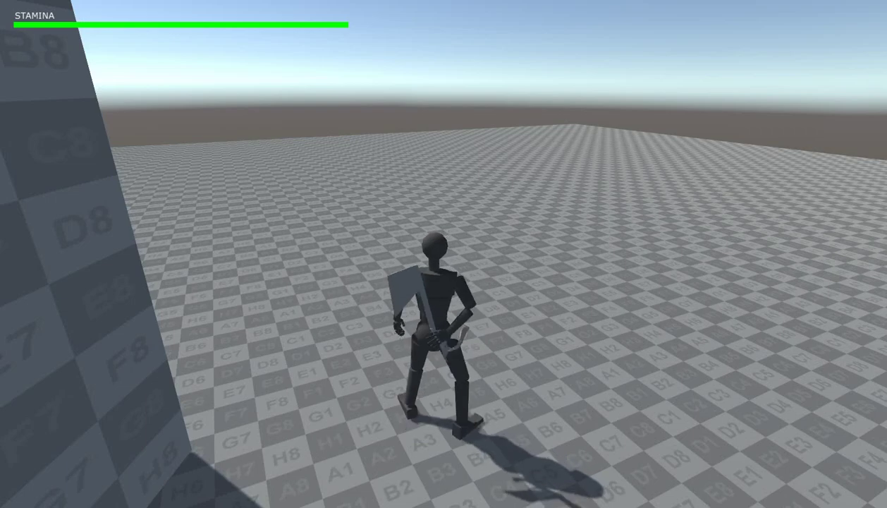